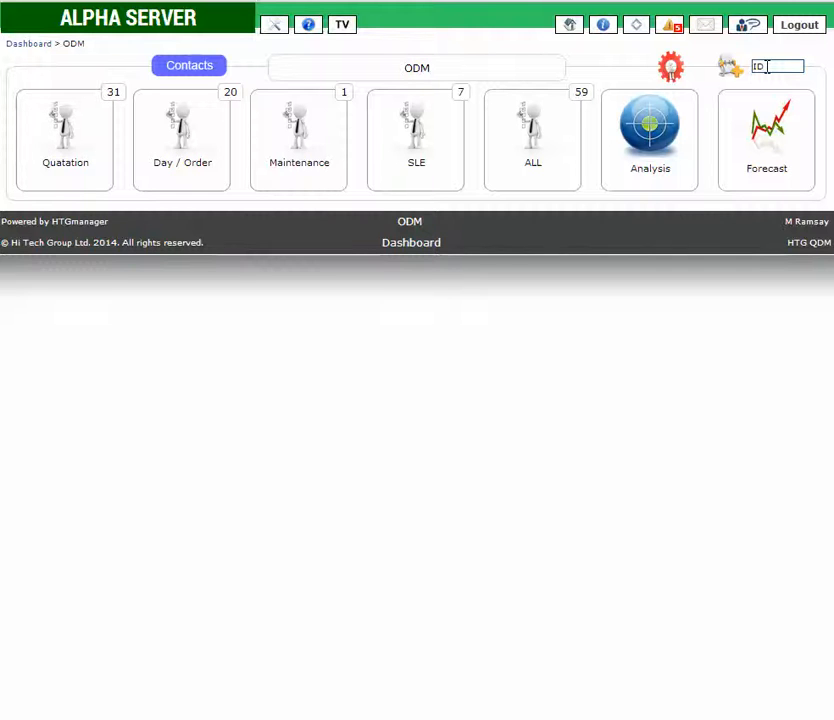
# - Open the "Demo Video QDM" assignment from the quotation list, view its response, and go to its account page
pyautogui.click(764, 67)
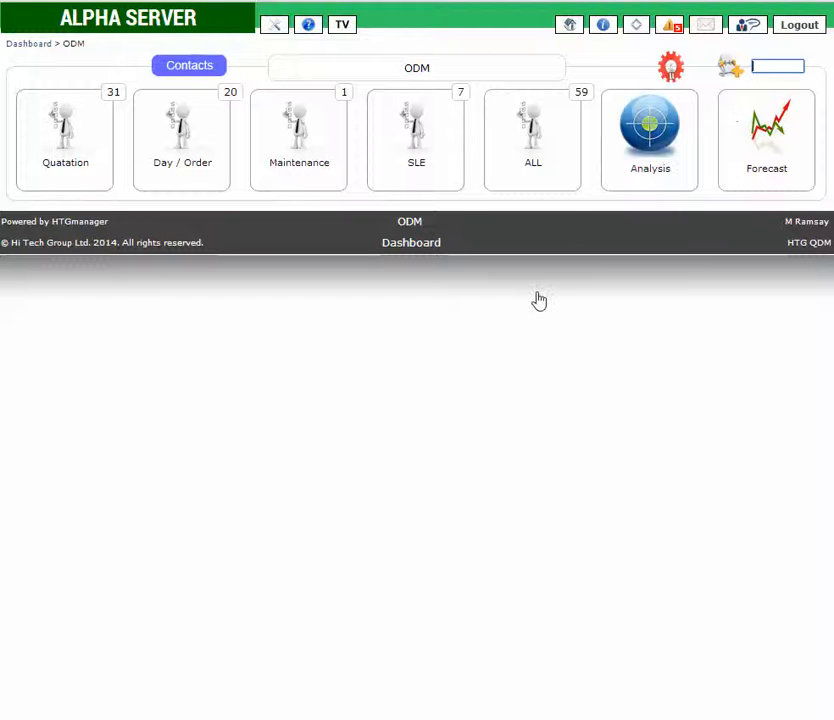
pyautogui.click(66, 132)
pyautogui.click(66, 134)
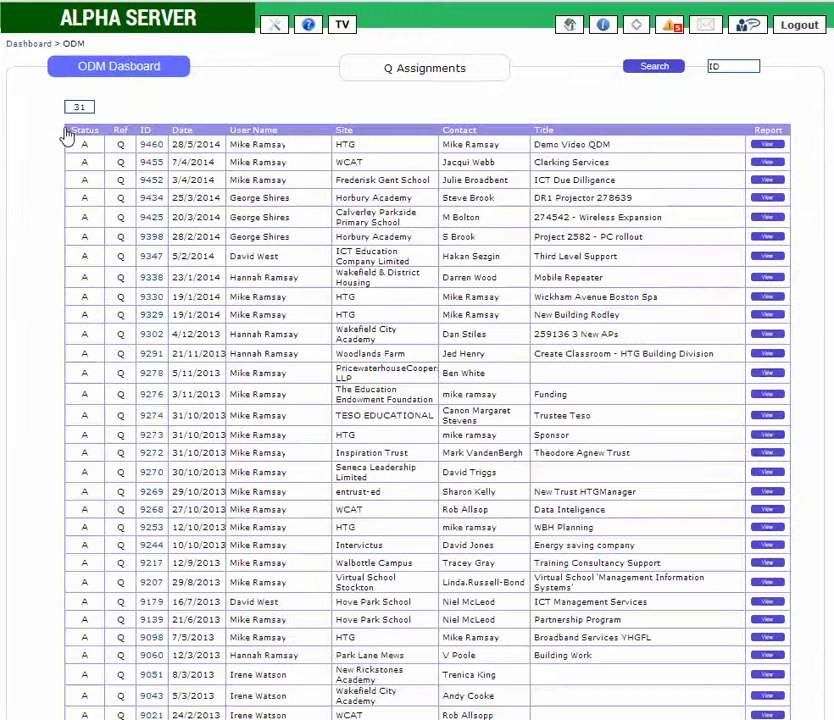
pyautogui.click(153, 146)
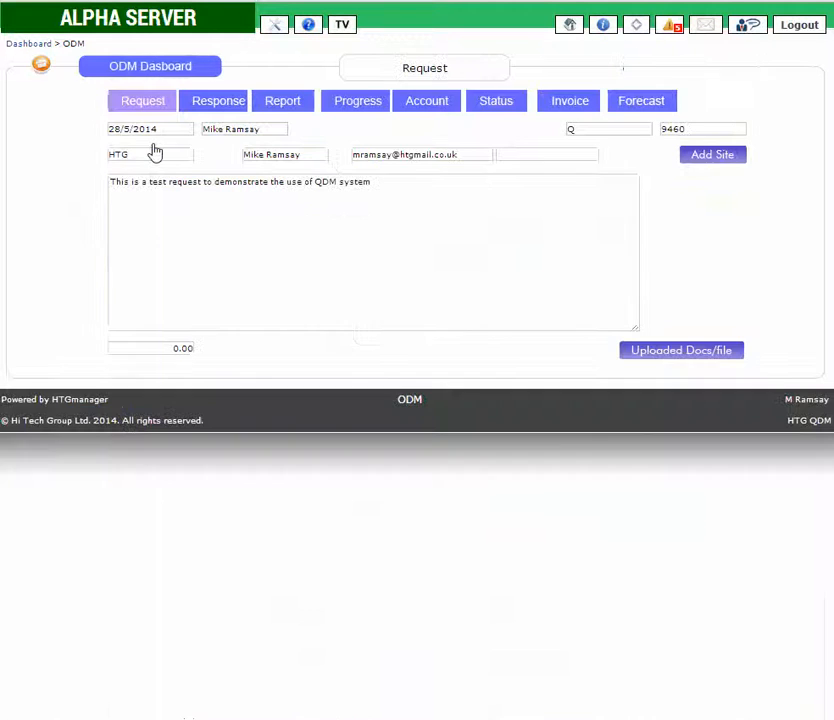
pyautogui.click(200, 104)
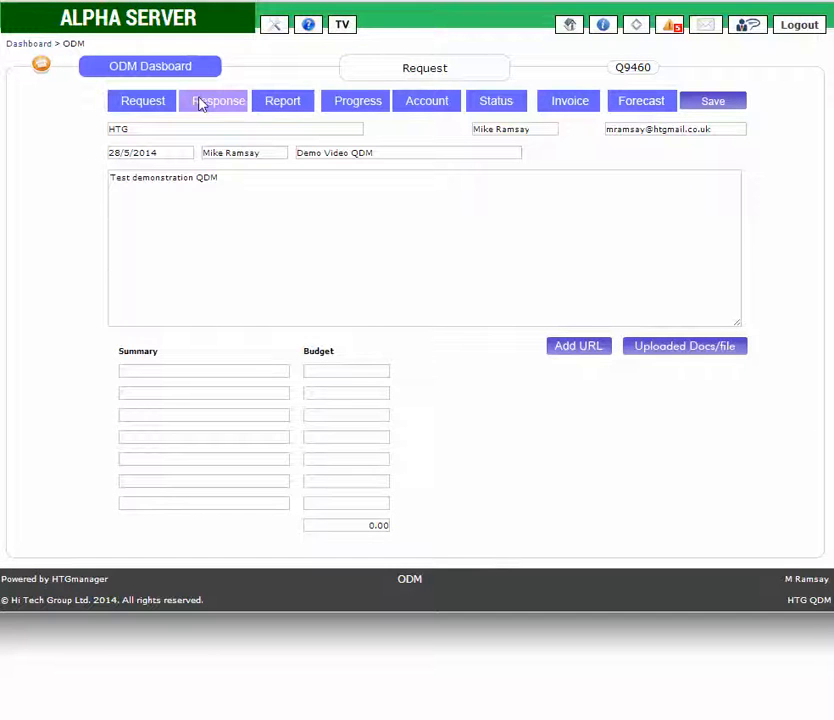
pyautogui.click(431, 104)
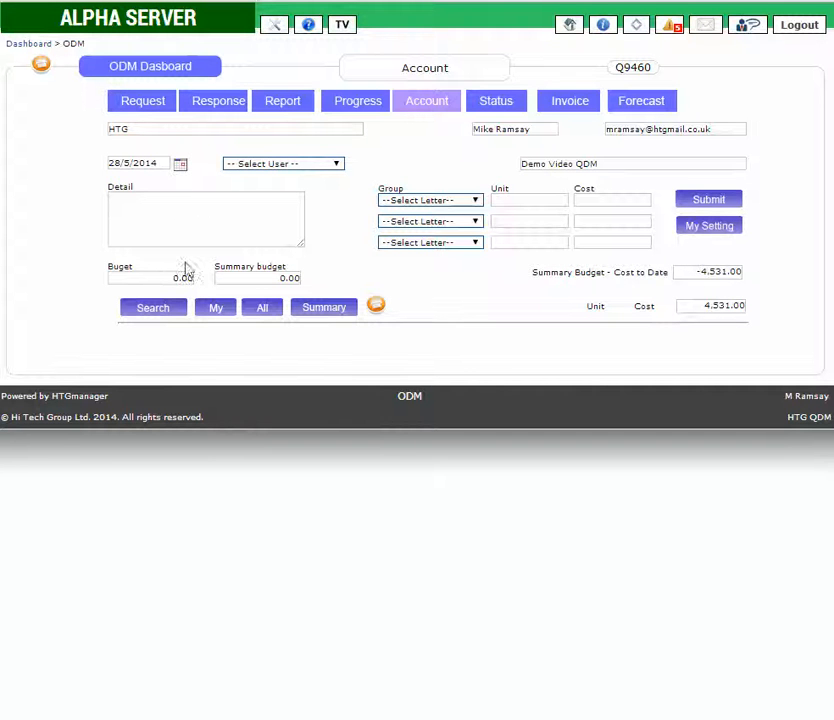
# - Date the new account entry 20/05/2014, enter the detail "Test information", and assign it to the same user as the request contact
pyautogui.click(180, 166)
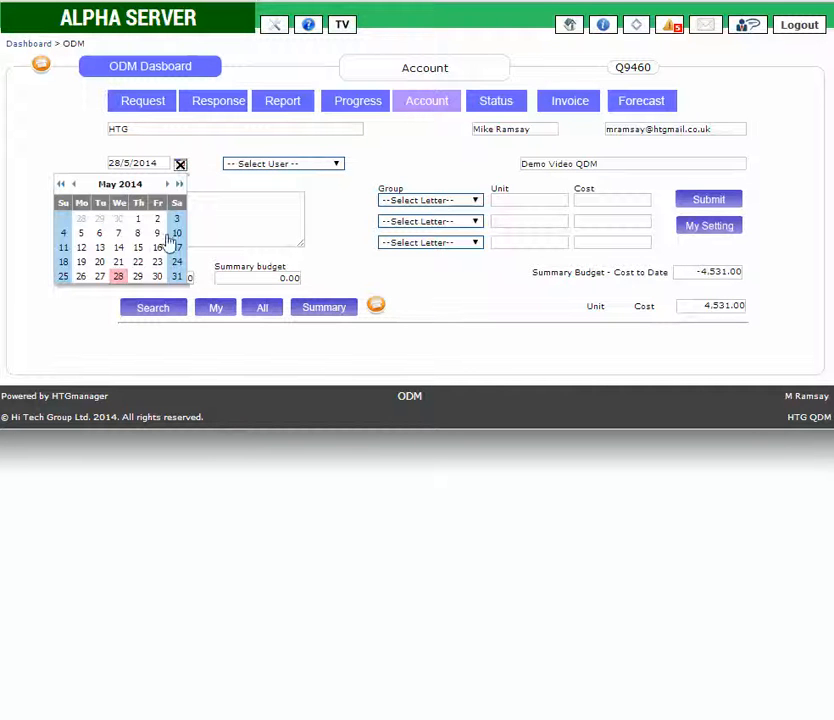
pyautogui.click(100, 264)
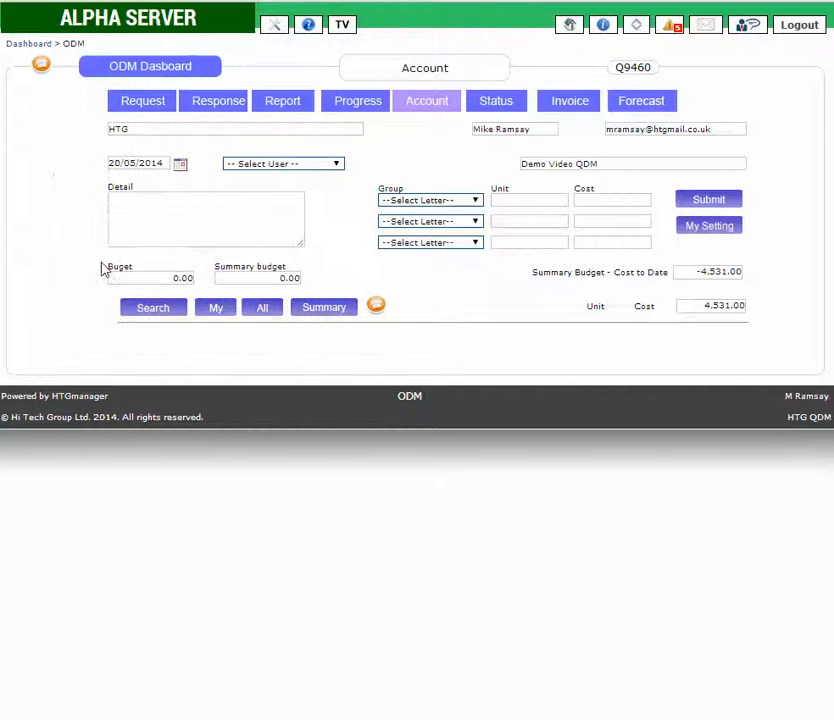
pyautogui.click(208, 204)
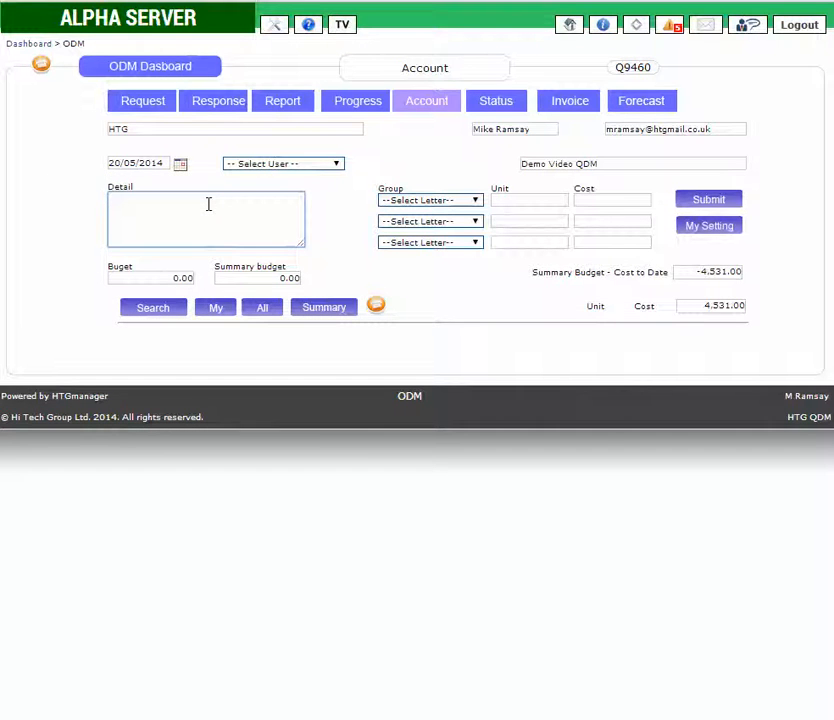
pyautogui.write('Test')
pyautogui.write('information')
pyautogui.click(337, 165)
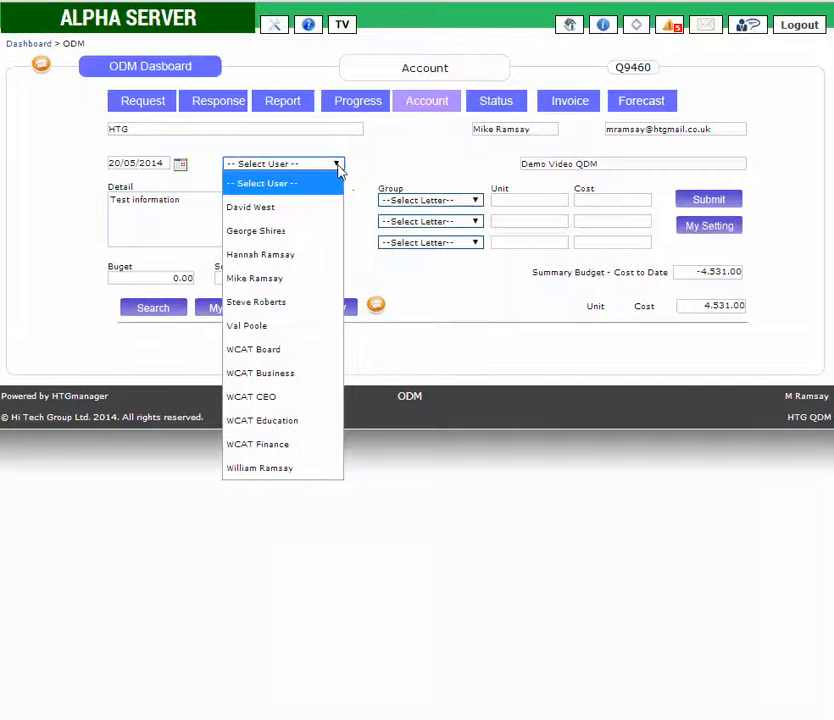
pyautogui.click(301, 281)
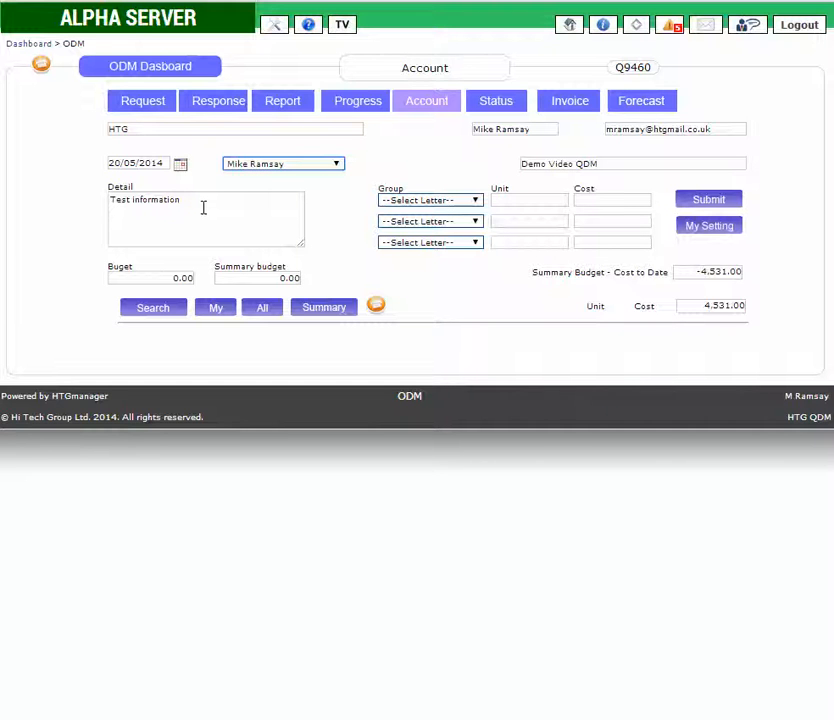
# - Add an h (Hours) line of 10 units to the entry, checking the personal group cost settings along the way
pyautogui.click(476, 204)
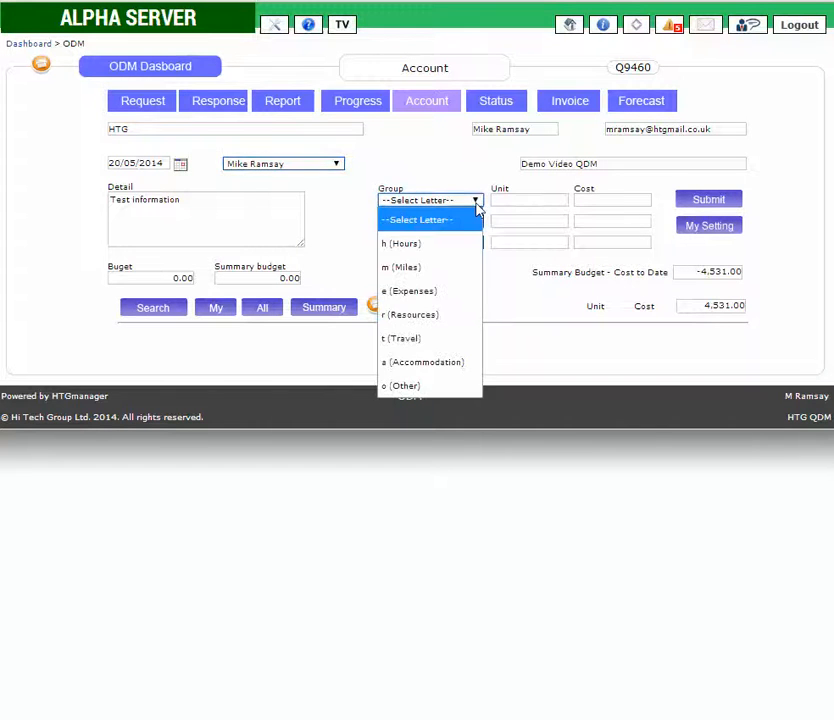
pyautogui.click(415, 245)
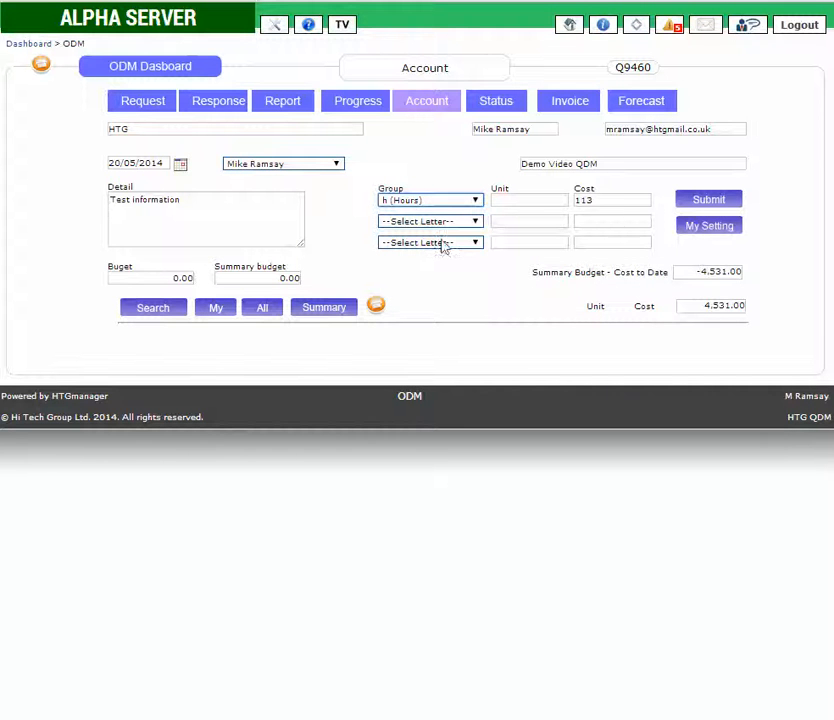
pyautogui.click(709, 226)
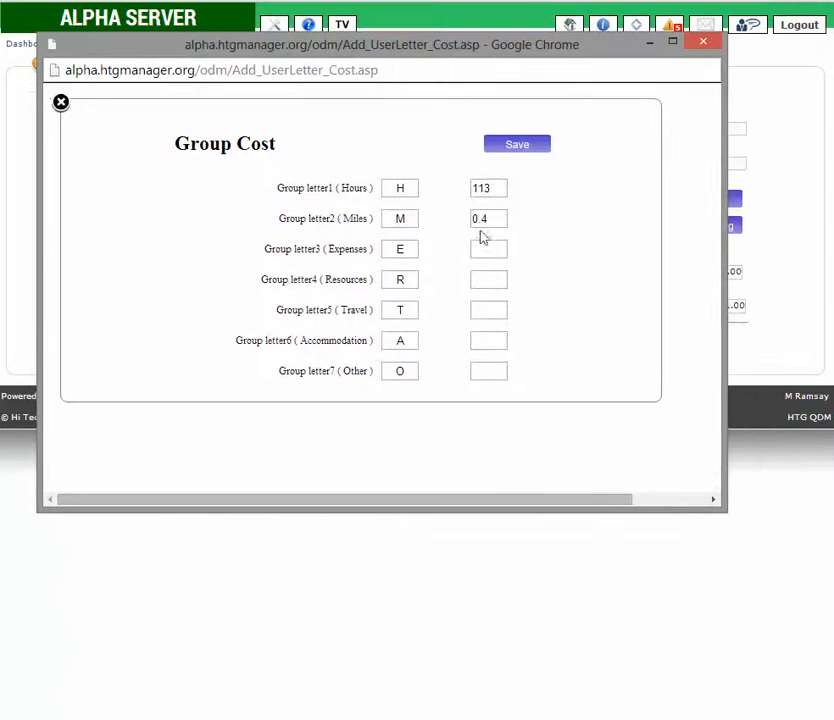
pyautogui.click(61, 103)
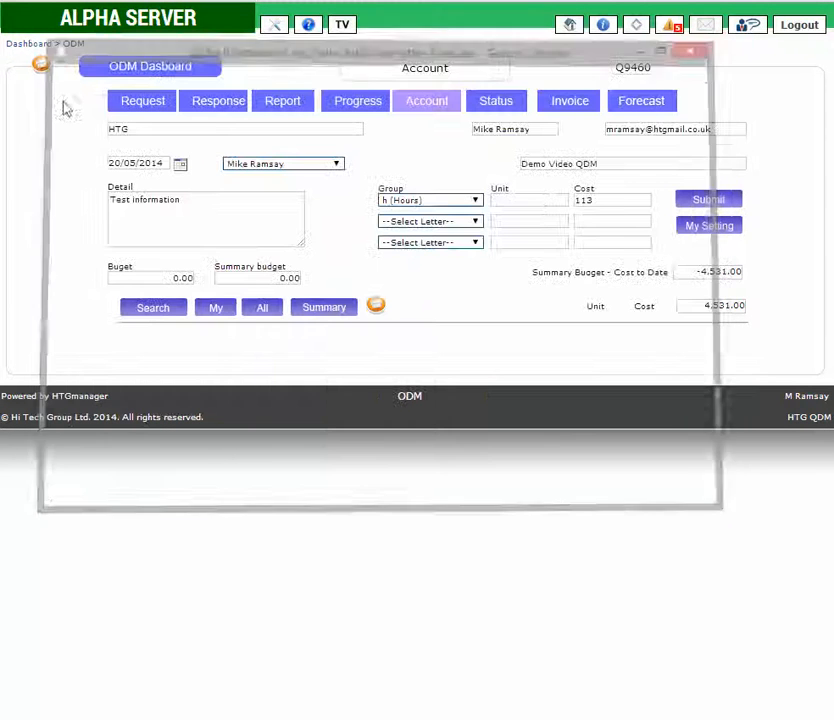
pyautogui.click(545, 199)
pyautogui.write('10')
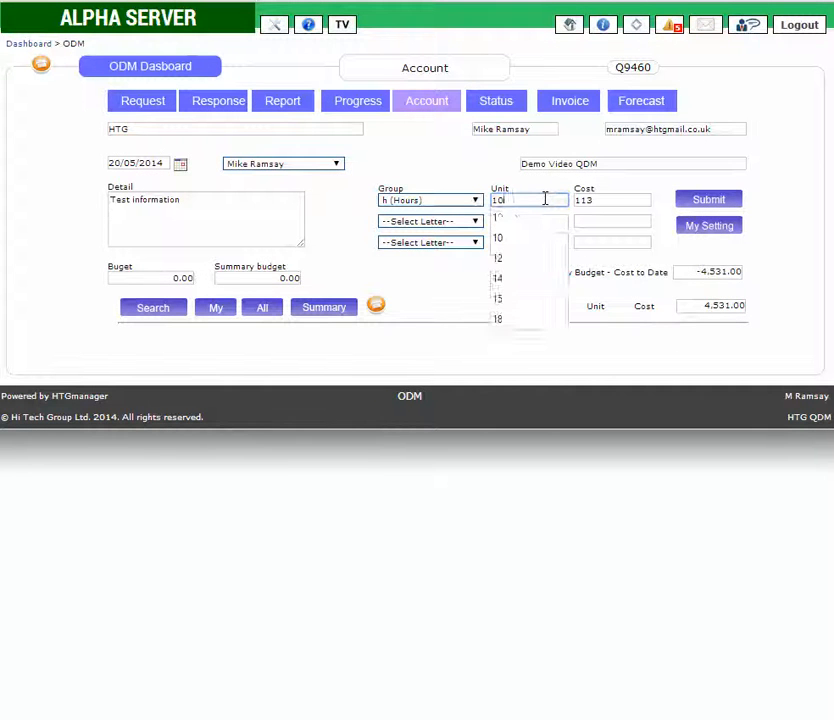
# - Add an m (Miles) line of 50 units to the account entry
pyautogui.click(474, 223)
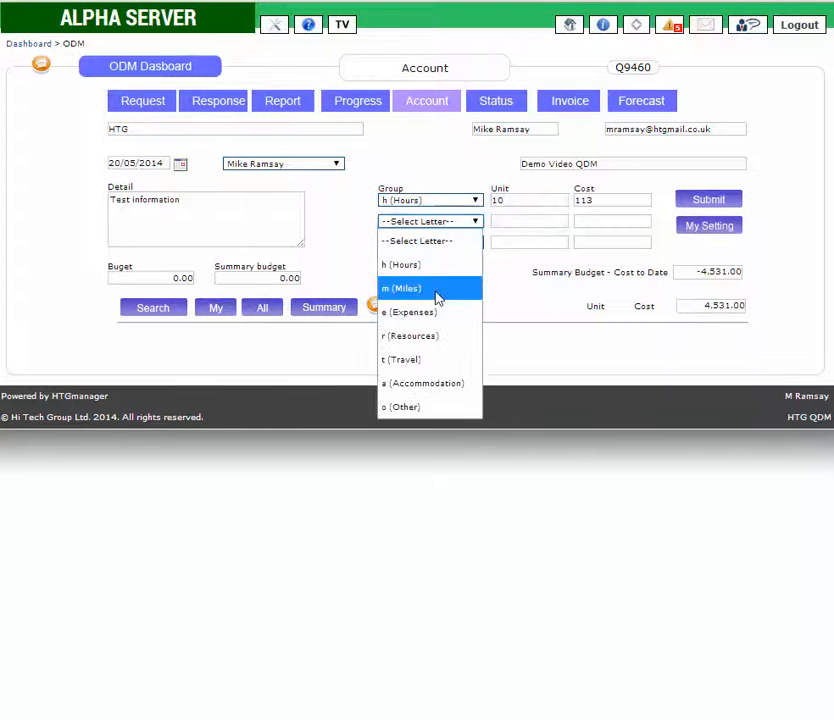
pyautogui.click(437, 297)
pyautogui.click(518, 221)
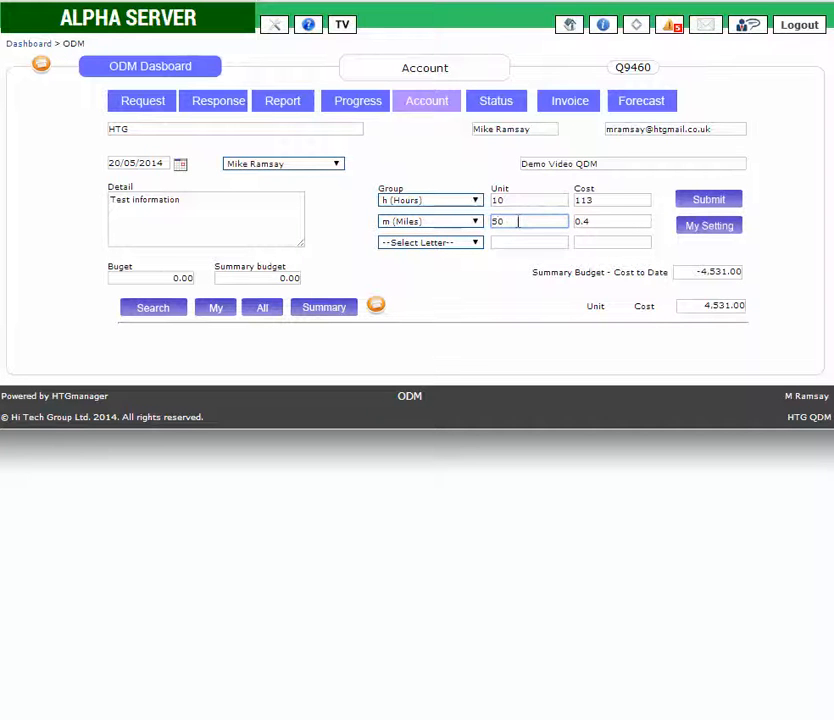
# - Add an a (Accommodation) line of 1 unit costing 85.60 and submit the account entry
pyautogui.click(476, 243)
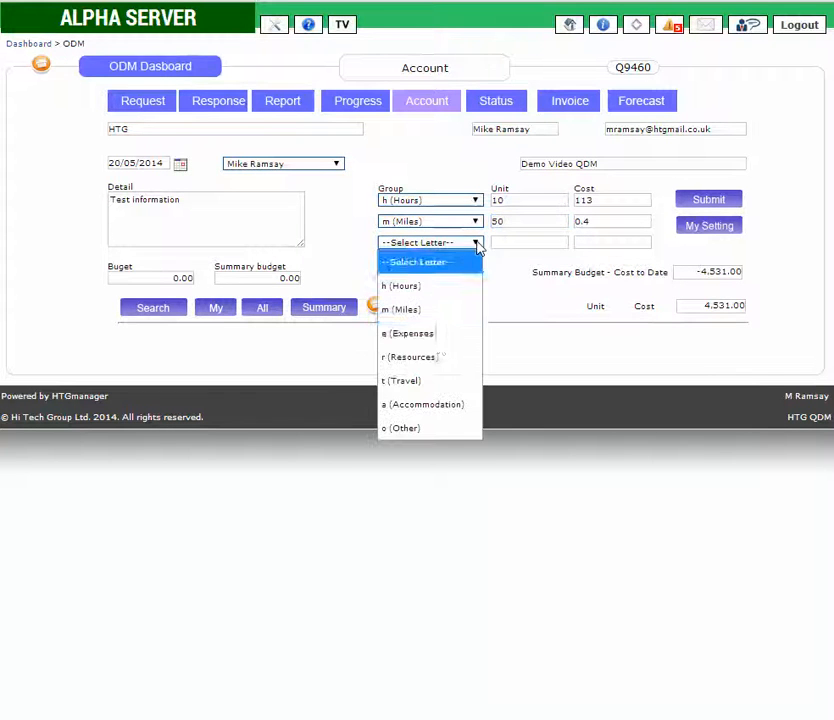
pyautogui.click(430, 404)
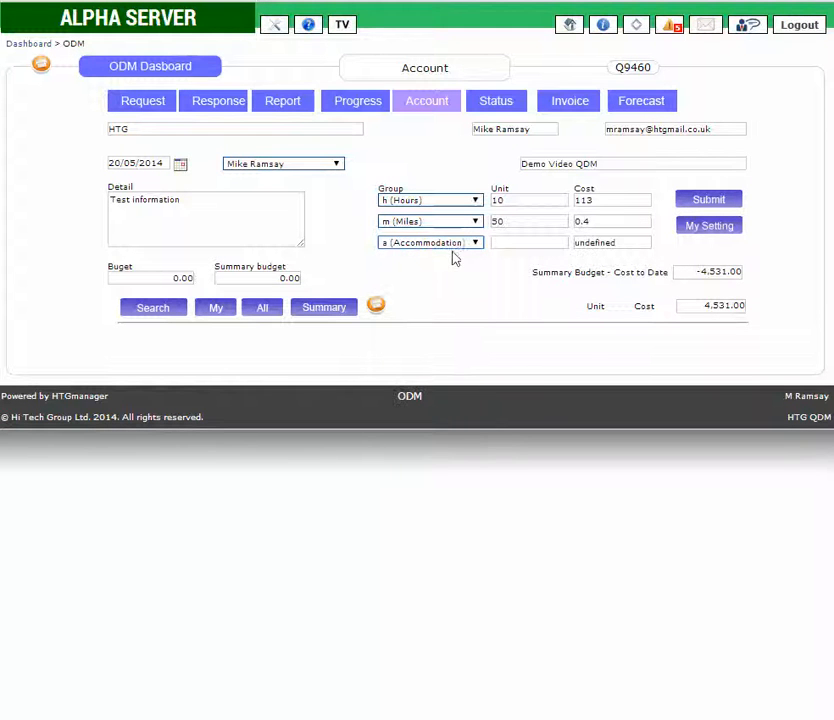
pyautogui.click(520, 240)
pyautogui.write('1')
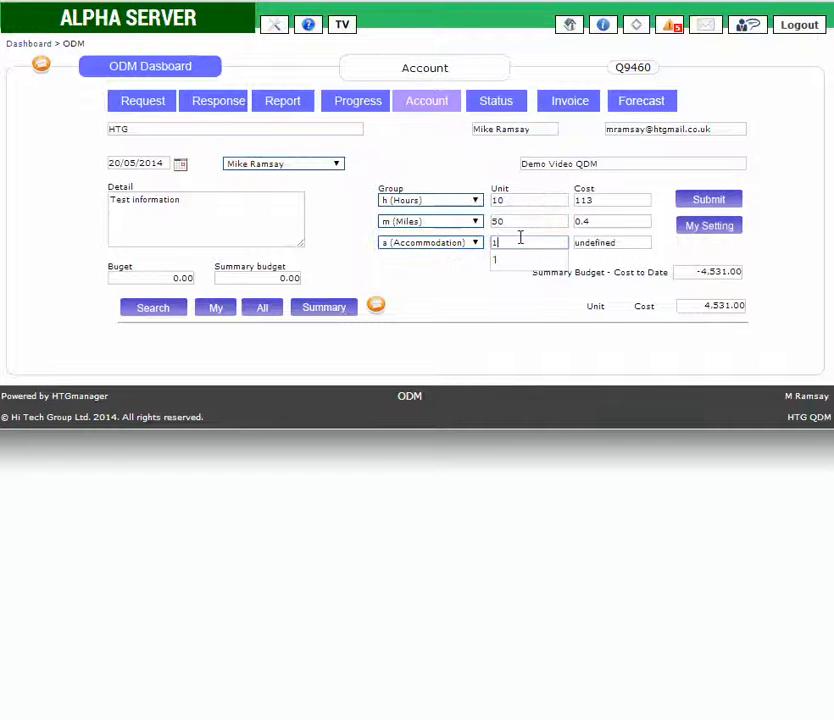
pyautogui.click(582, 246)
pyautogui.moveTo(651, 244); pyautogui.dragTo(515, 242)
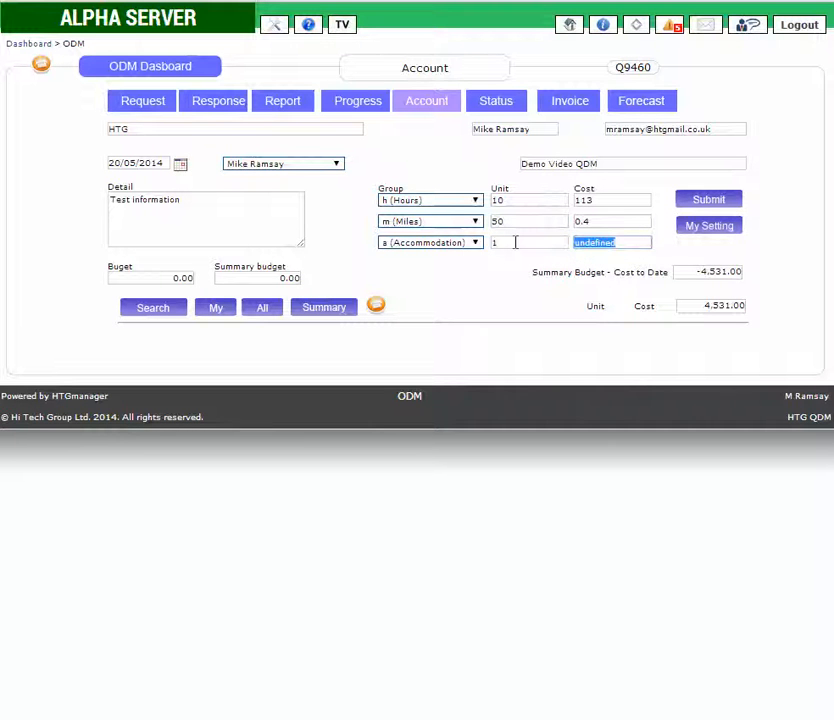
pyautogui.write('85.60')
pyautogui.click(714, 202)
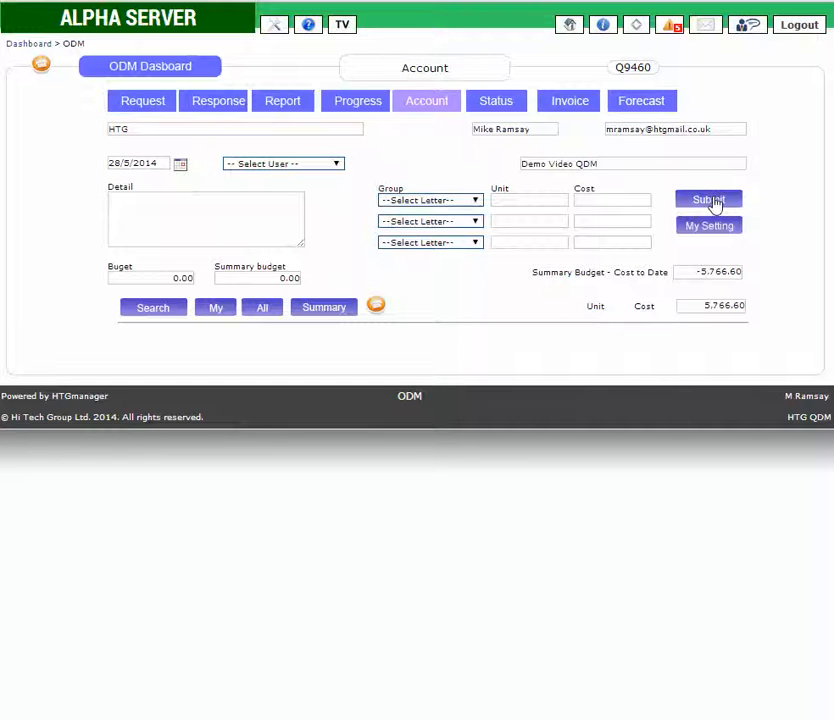
# - Review the account's cost summary, the list of all its entries, and the printable account report
pyautogui.click(322, 309)
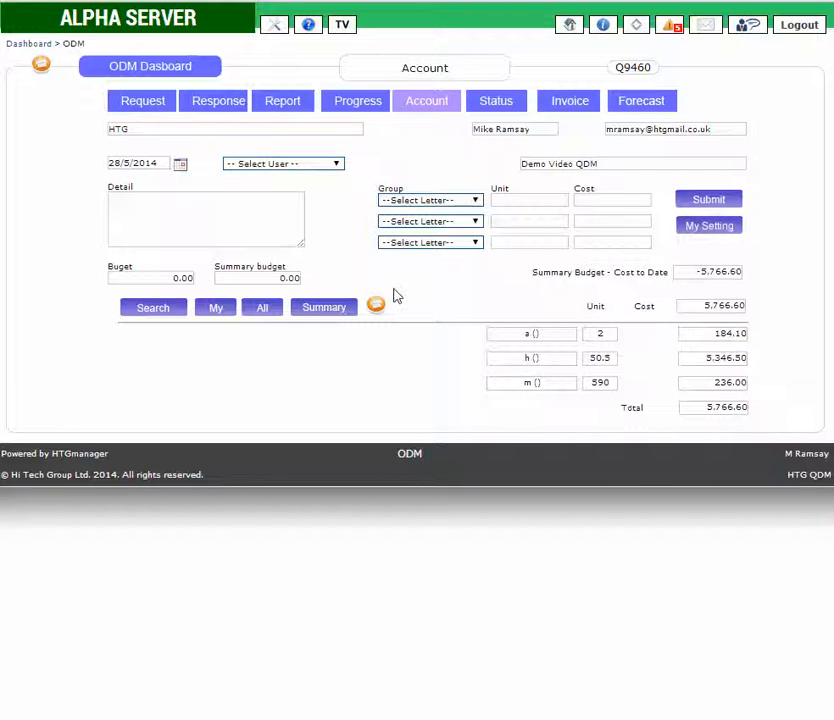
pyautogui.click(264, 312)
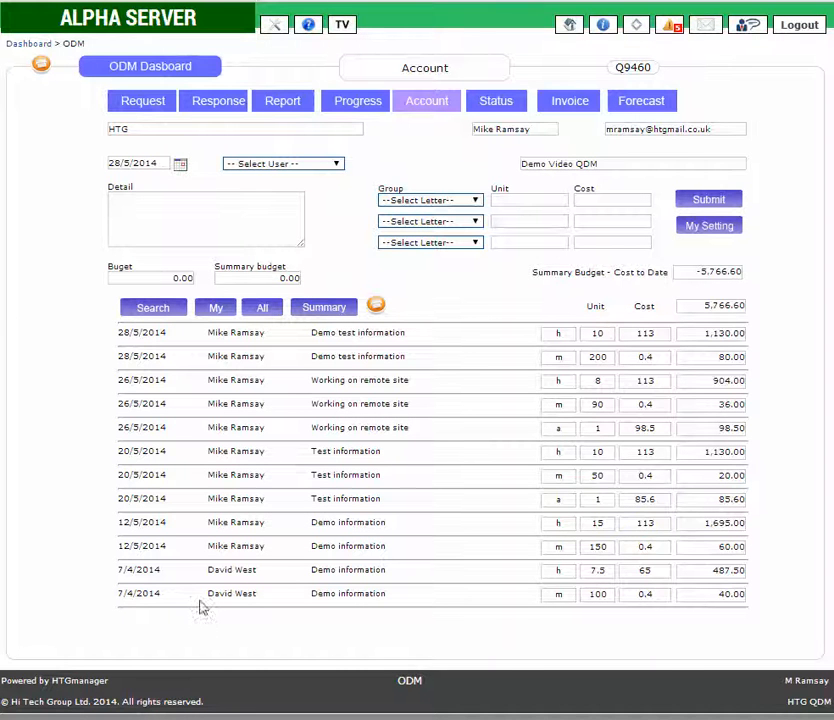
pyautogui.click(377, 308)
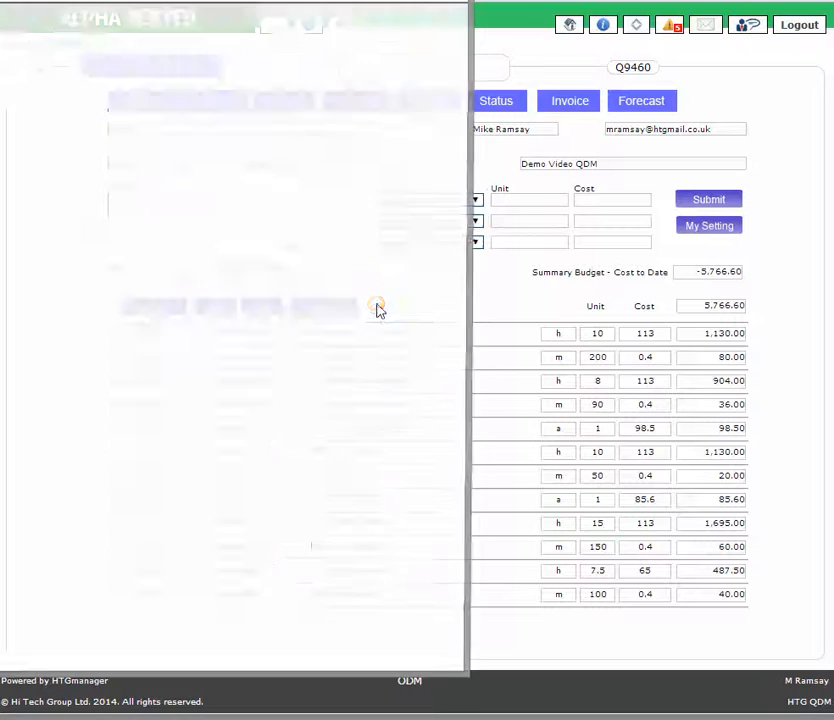
pyautogui.moveTo(164, 0); pyautogui.dragTo(539, 17)
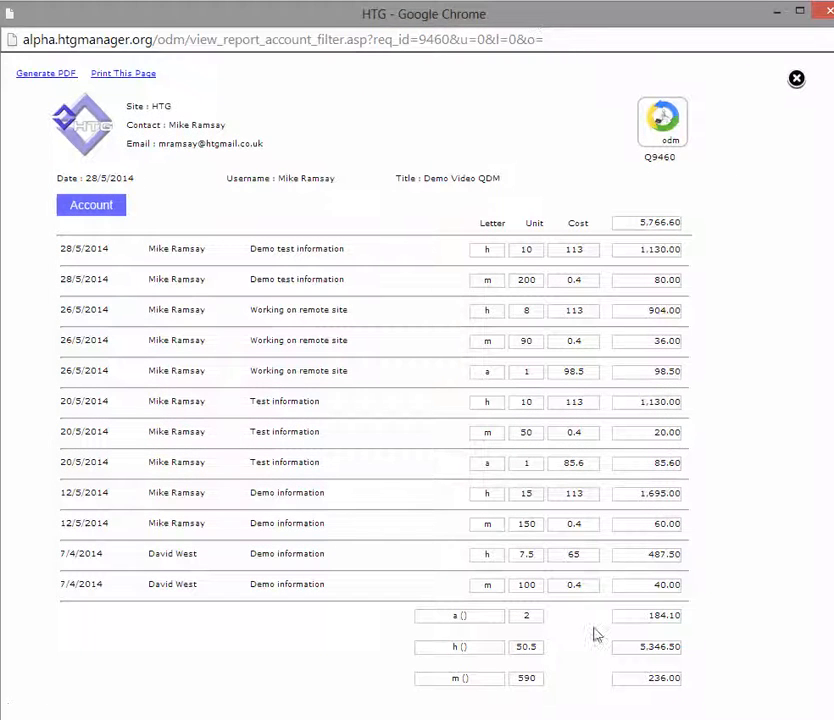
pyautogui.click(796, 79)
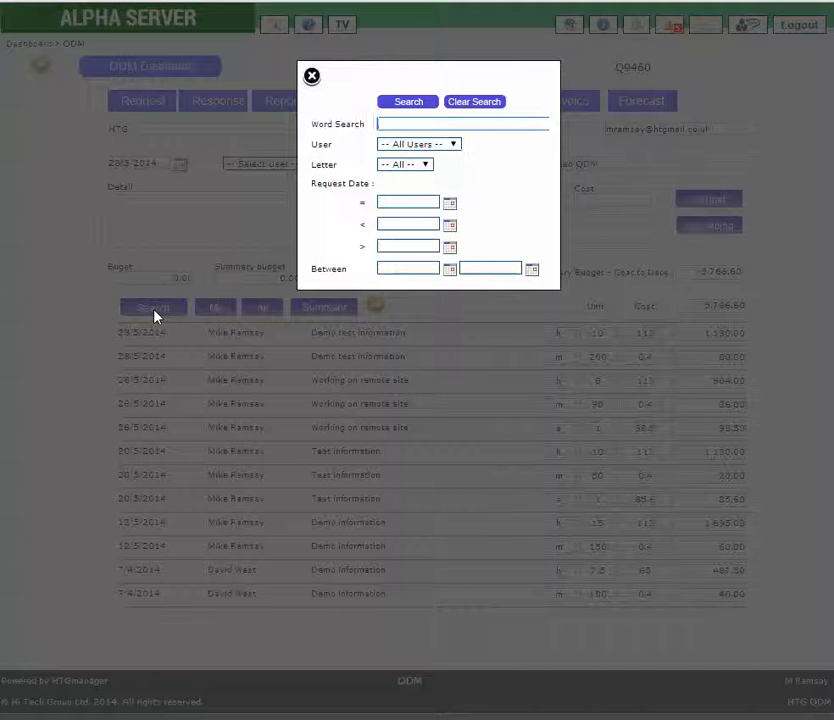
# - Try filtering the account search by letter h and the user matching the request contact, and dismiss the search
pyautogui.click(453, 146)
pyautogui.click(455, 147)
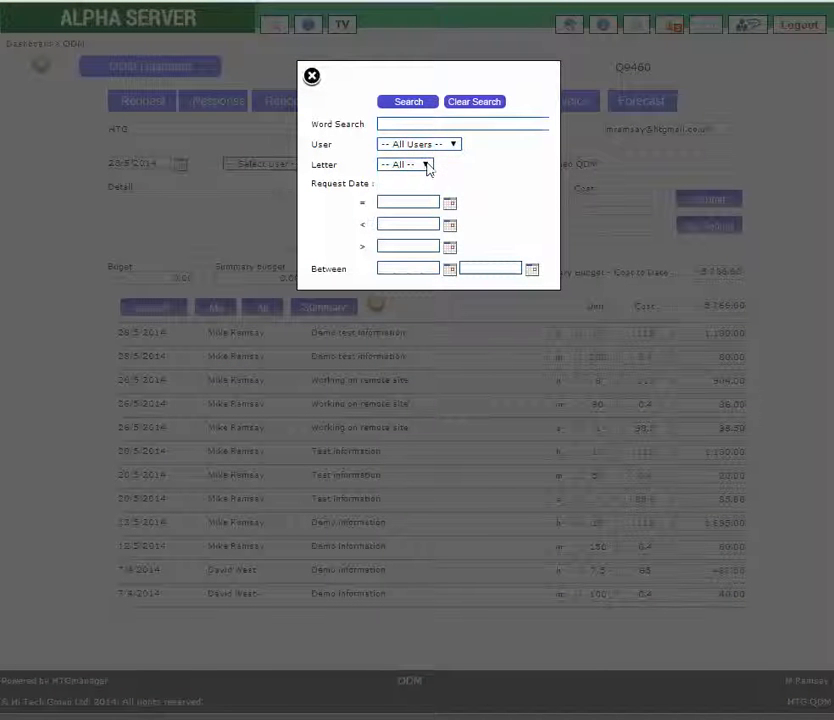
pyautogui.click(425, 166)
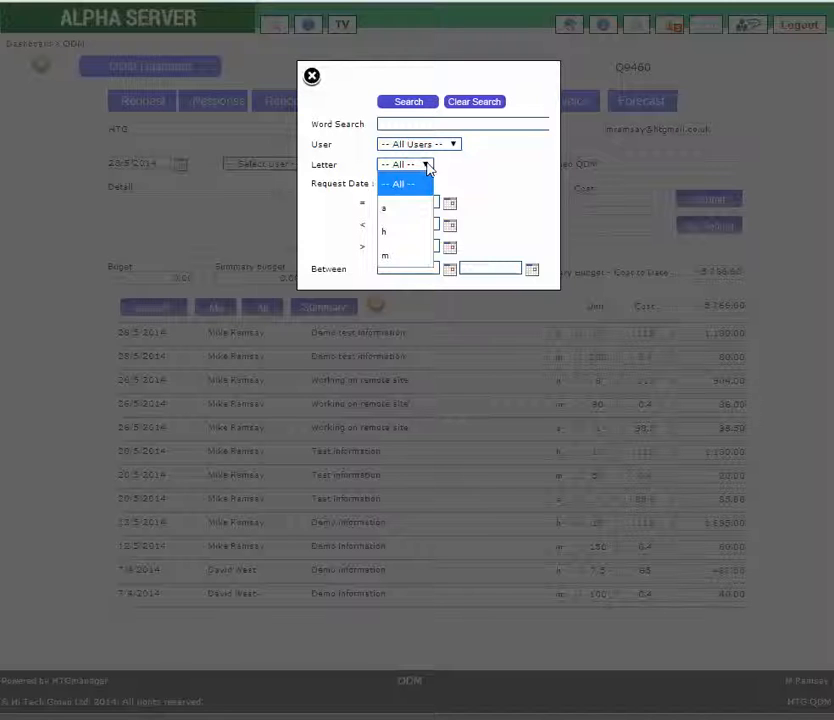
pyautogui.click(410, 236)
pyautogui.click(453, 146)
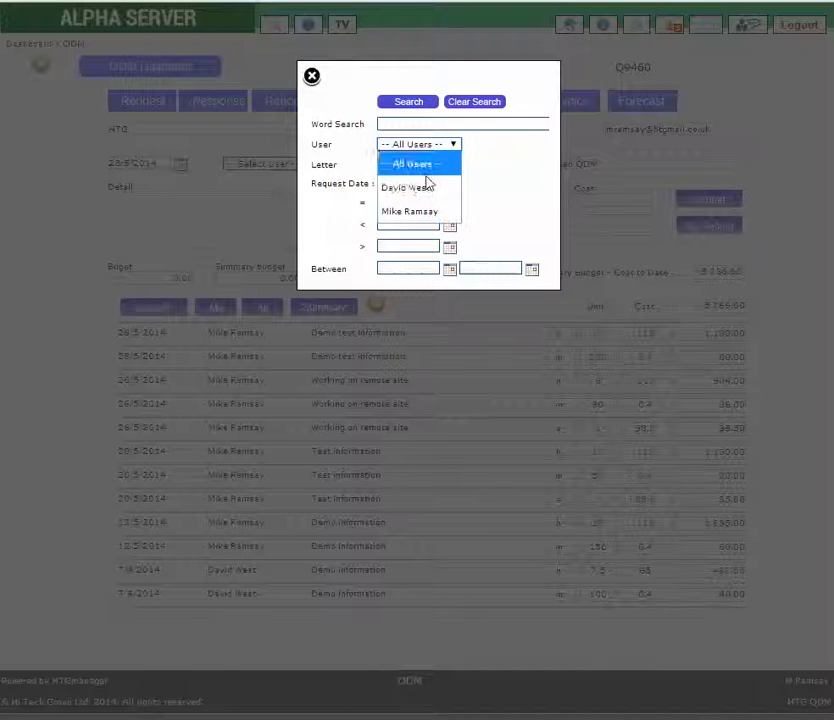
pyautogui.click(425, 211)
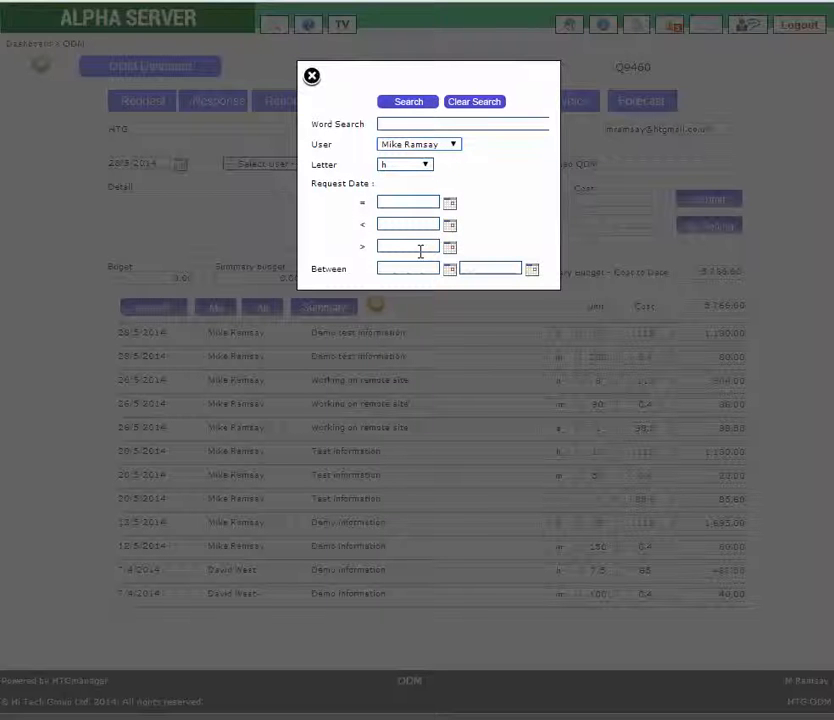
pyautogui.click(312, 78)
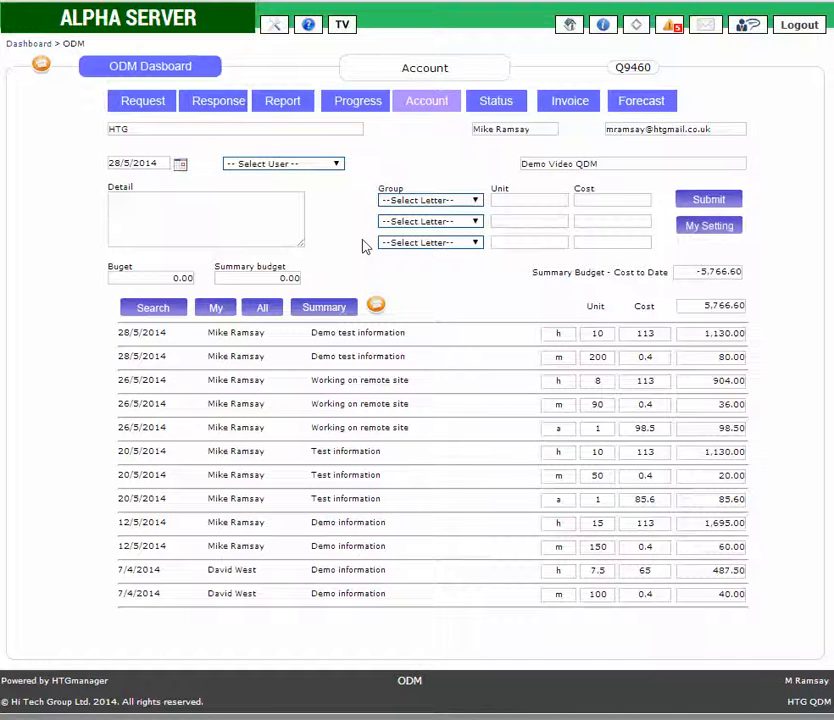
# - Start an account entry dated 14/05/2014 for the user matching the request contact, with the detail text "test"
pyautogui.click(180, 168)
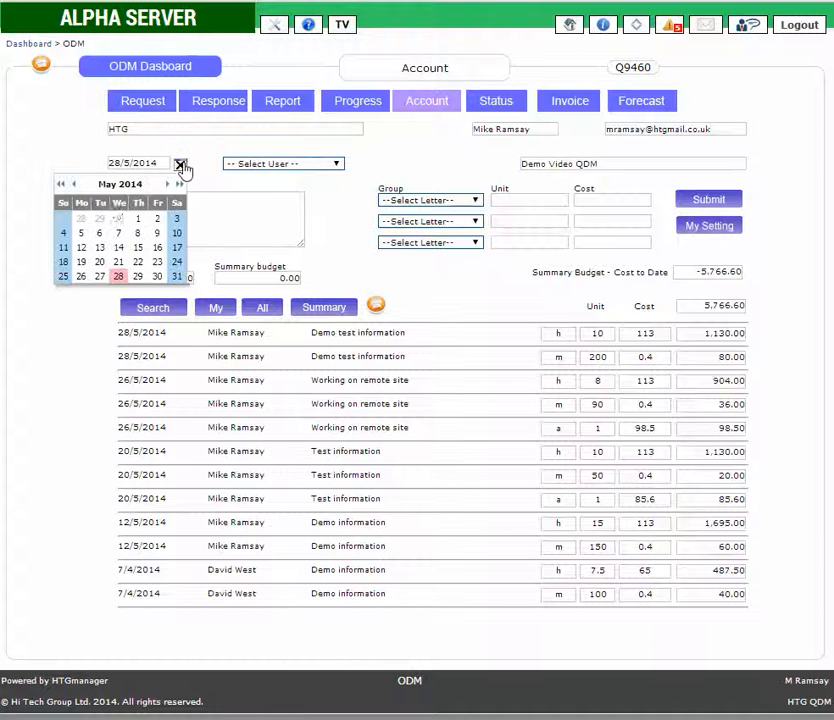
pyautogui.click(119, 247)
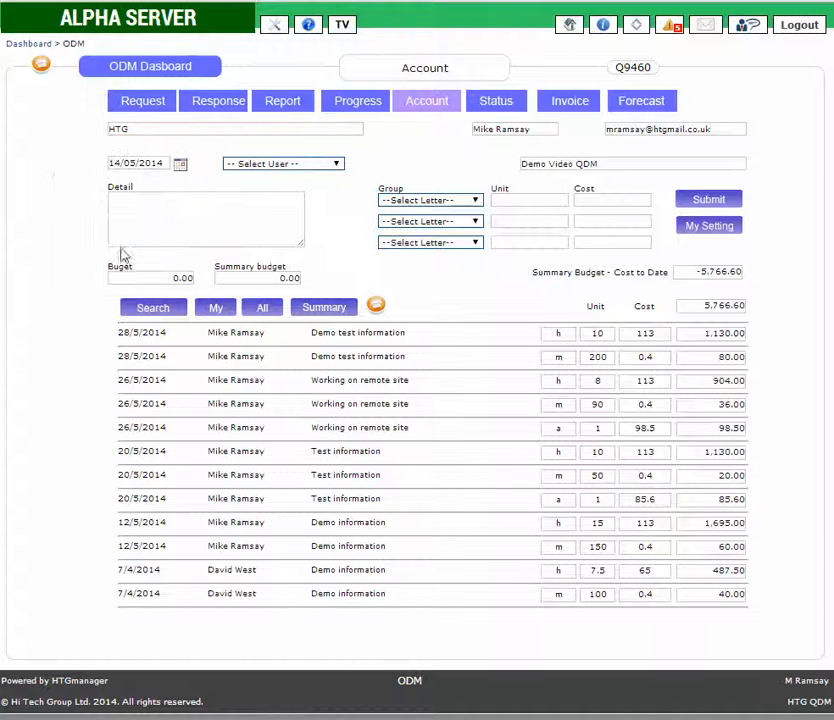
pyautogui.click(235, 165)
pyautogui.click(255, 280)
pyautogui.click(227, 233)
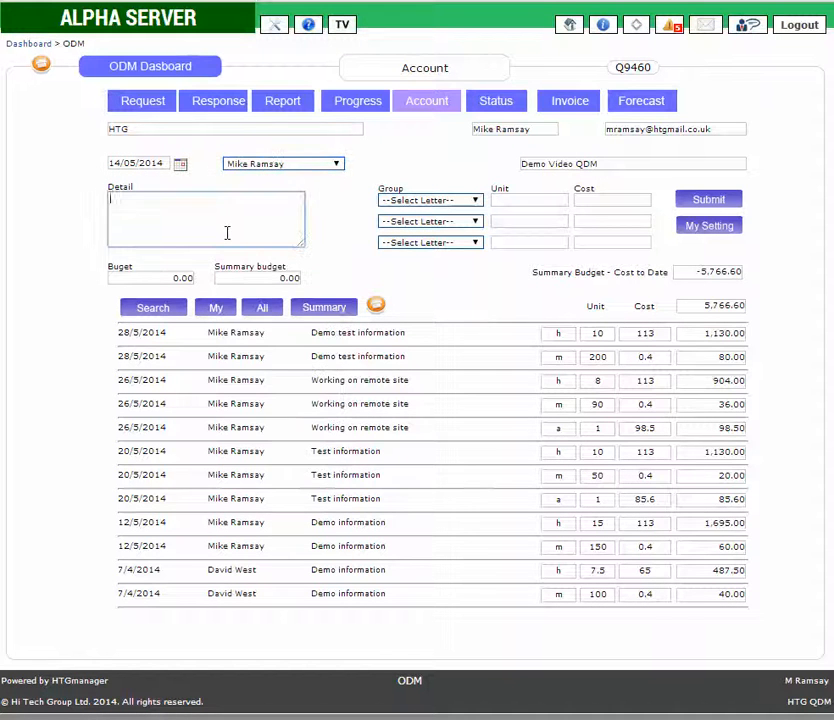
pyautogui.write('test')
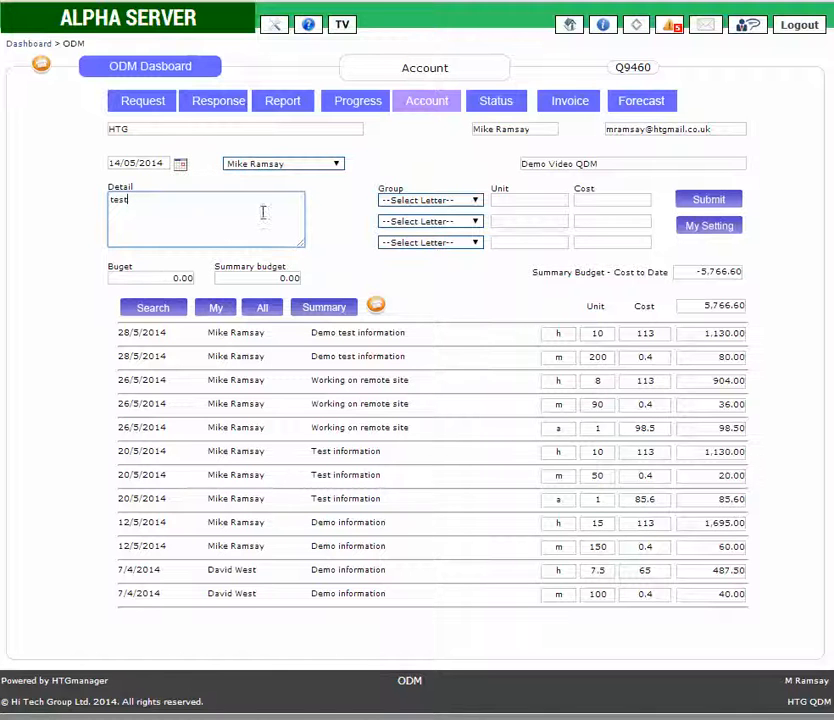
# - Add an h (Hours) line of 8.5 units, submit the account entry and list all of the account's entries
pyautogui.click(465, 204)
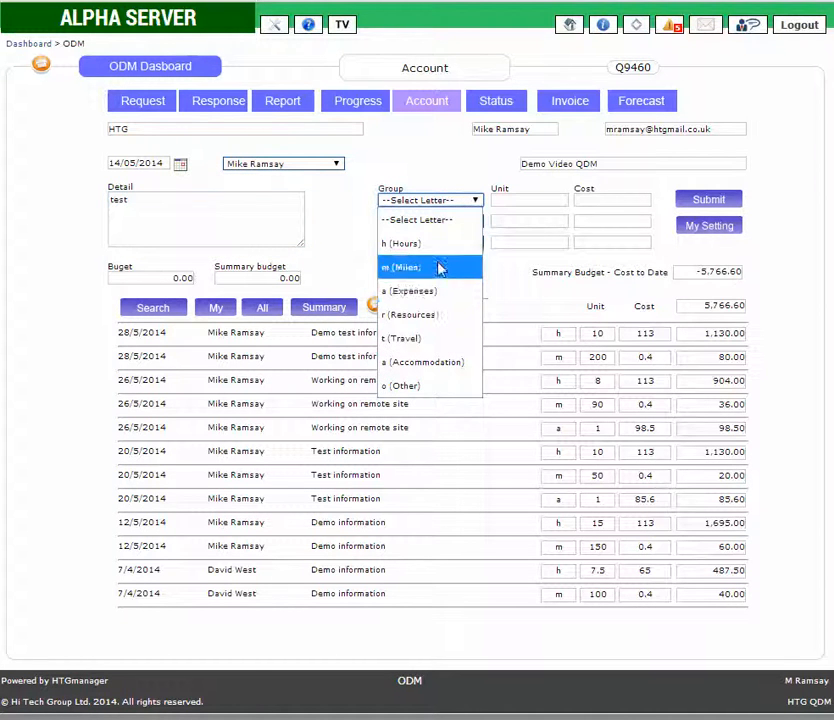
pyautogui.click(480, 244)
pyautogui.click(513, 203)
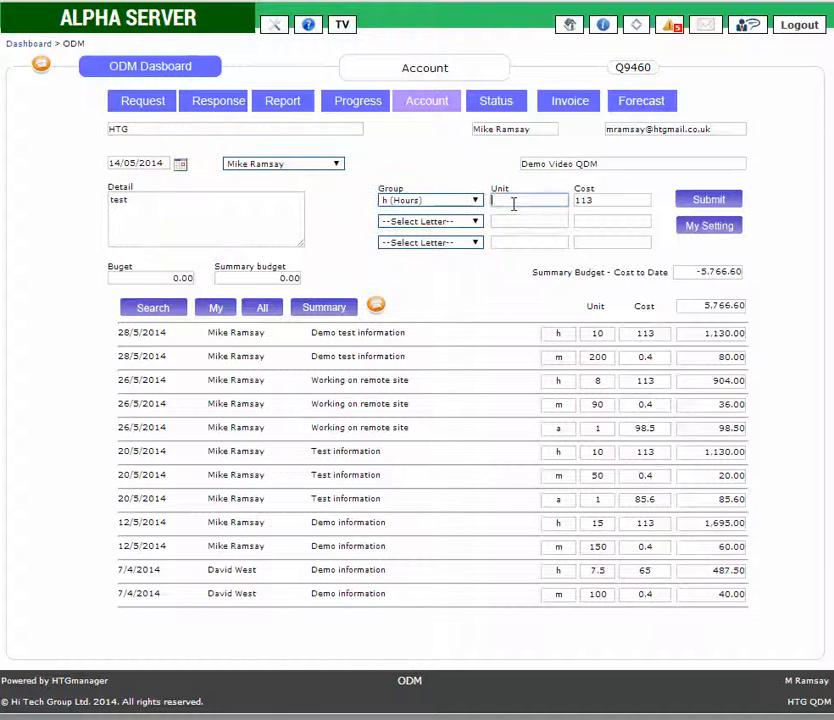
pyautogui.write('8.5')
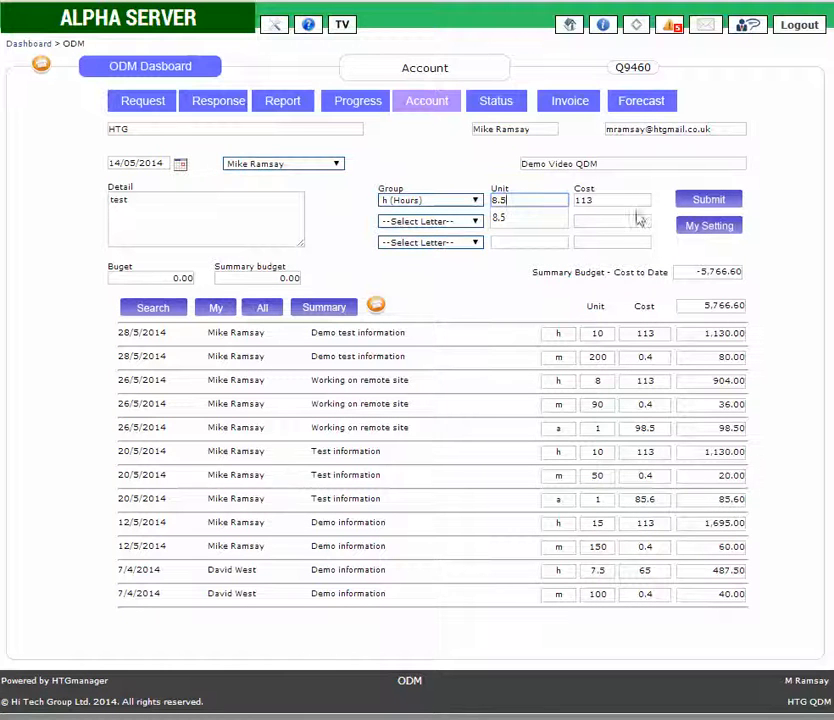
pyautogui.click(710, 201)
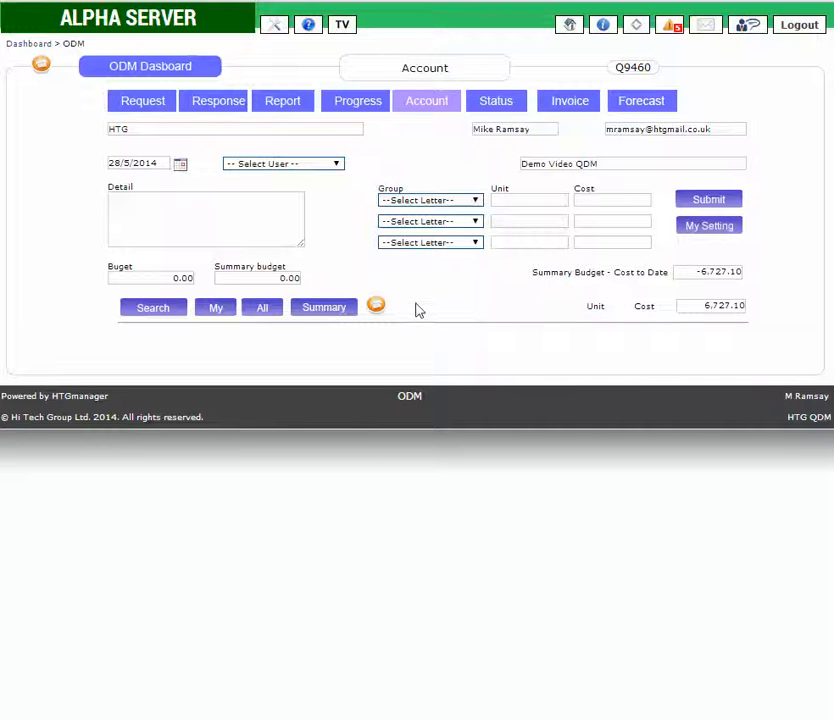
pyautogui.click(261, 308)
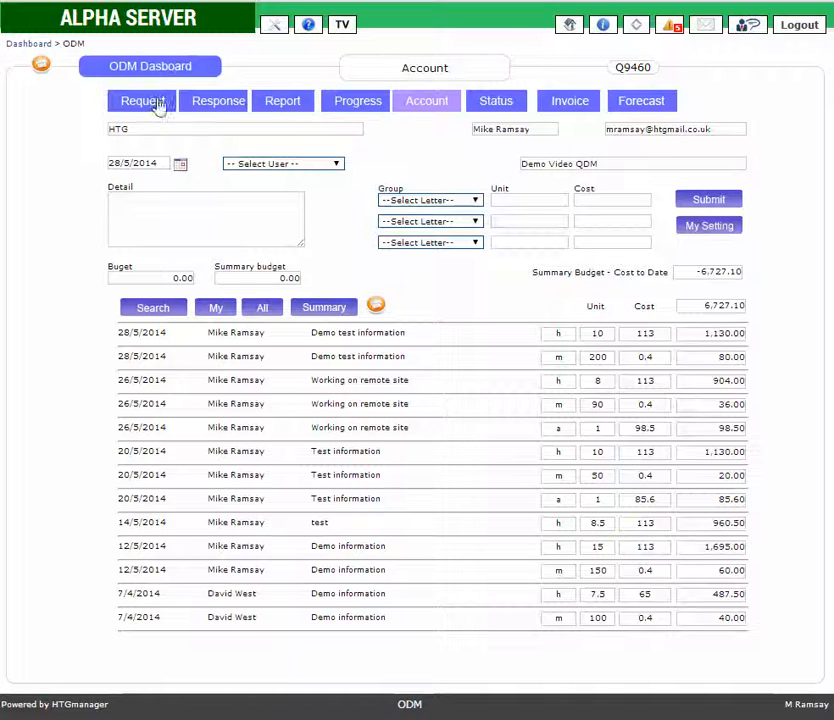
# - Submit a progress record of 40% with the yellow status and the orange flag for the assignment
pyautogui.click(356, 108)
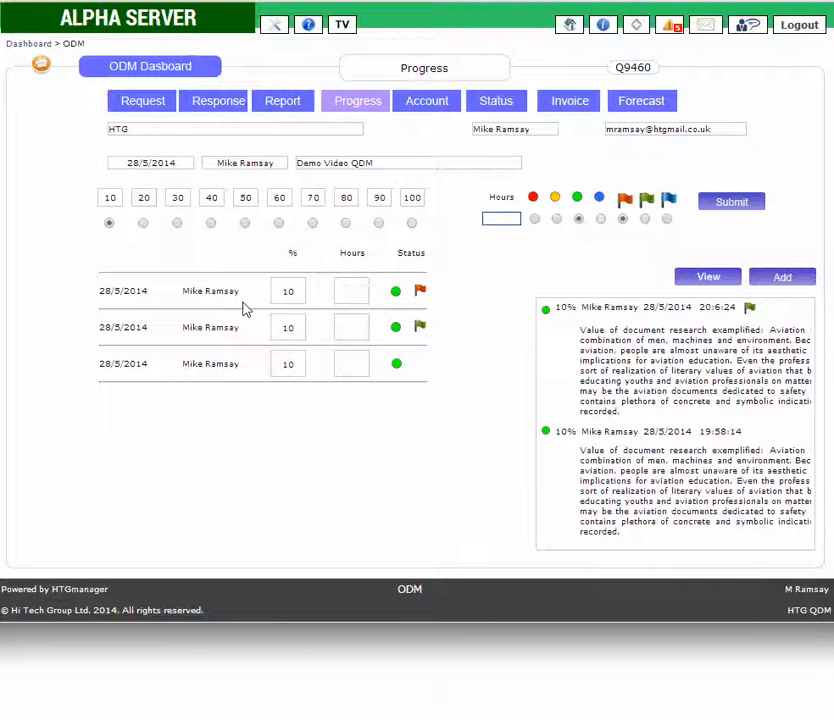
pyautogui.click(211, 224)
pyautogui.click(557, 219)
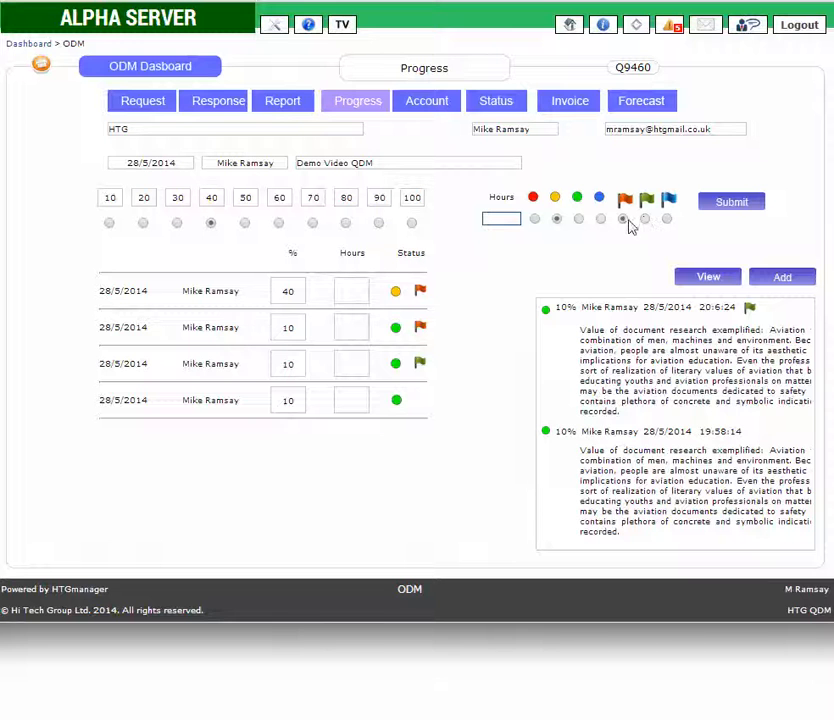
# - Add a progress summary containing the copied document research text about aviation and save it
pyautogui.click(782, 279)
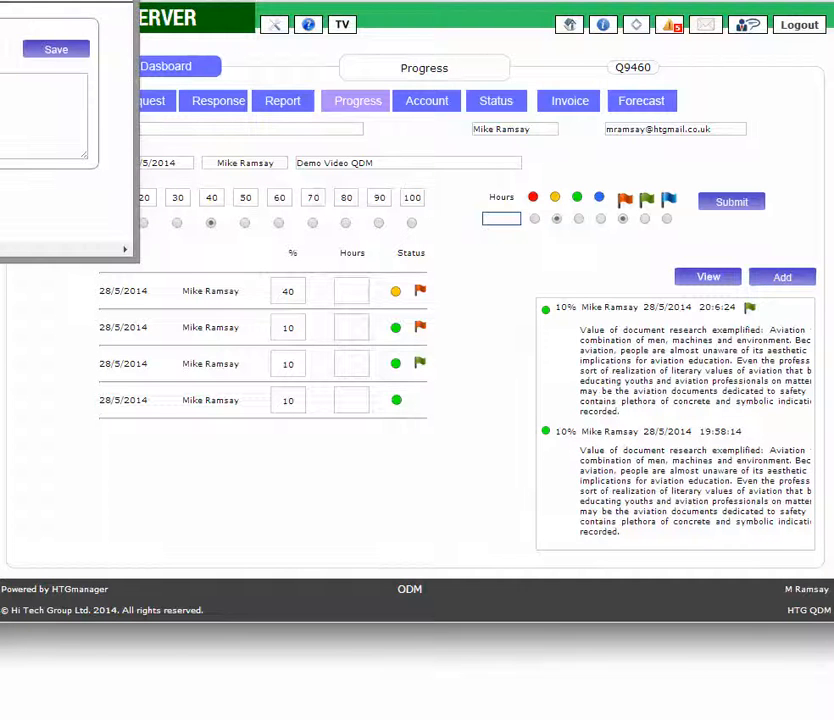
pyautogui.moveTo(0, 0); pyautogui.dragTo(518, 115)
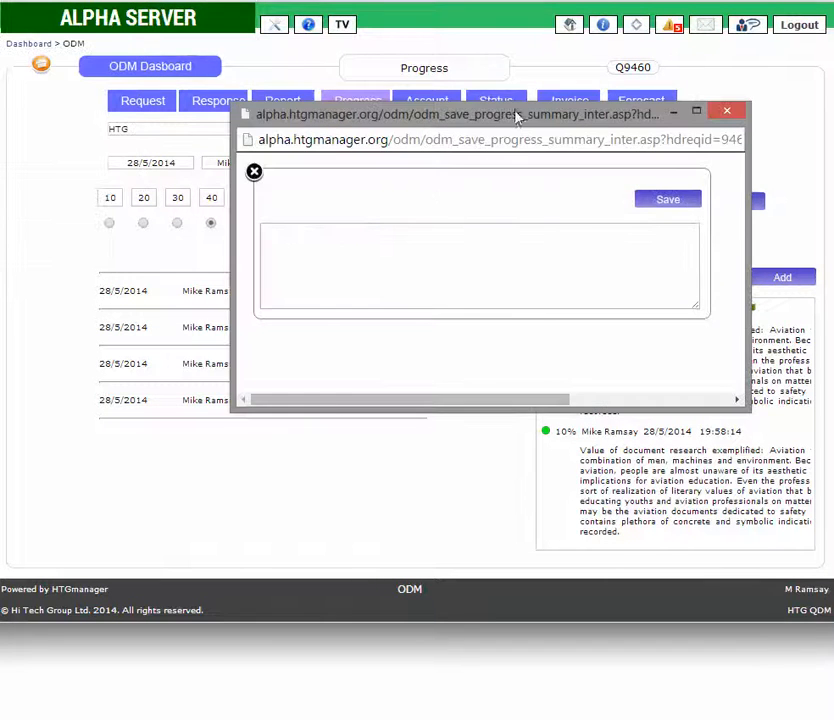
pyautogui.click(408, 232)
pyautogui.hotkey('ctrl', 'v')
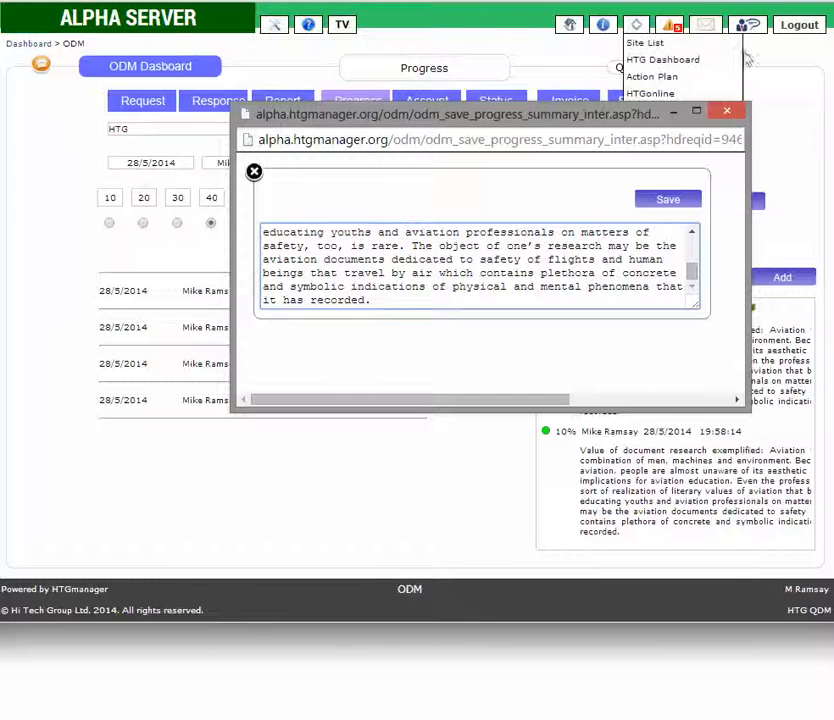
pyautogui.click(670, 201)
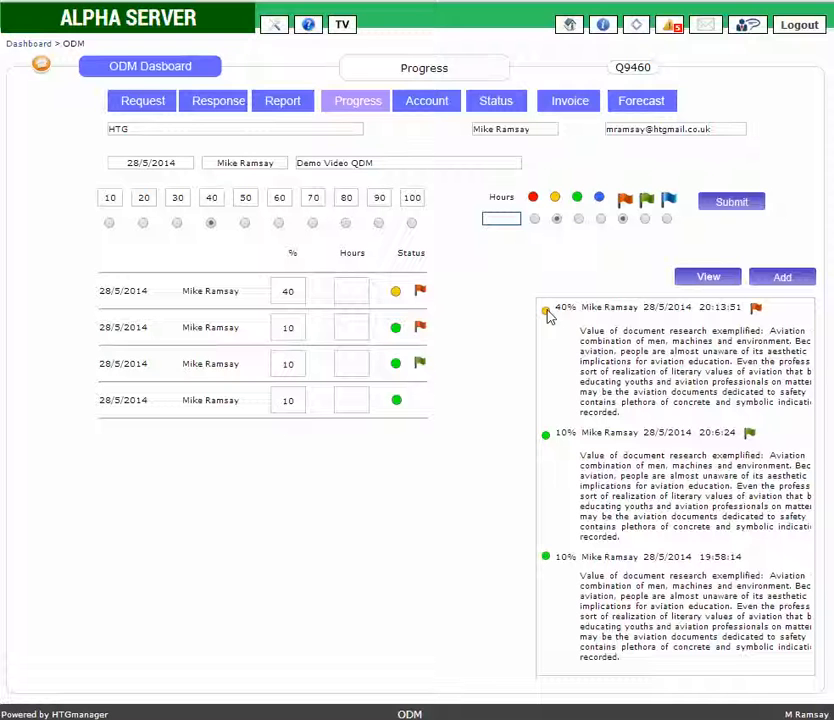
# - Review the printable report of the progress summaries and close it
pyautogui.click(733, 281)
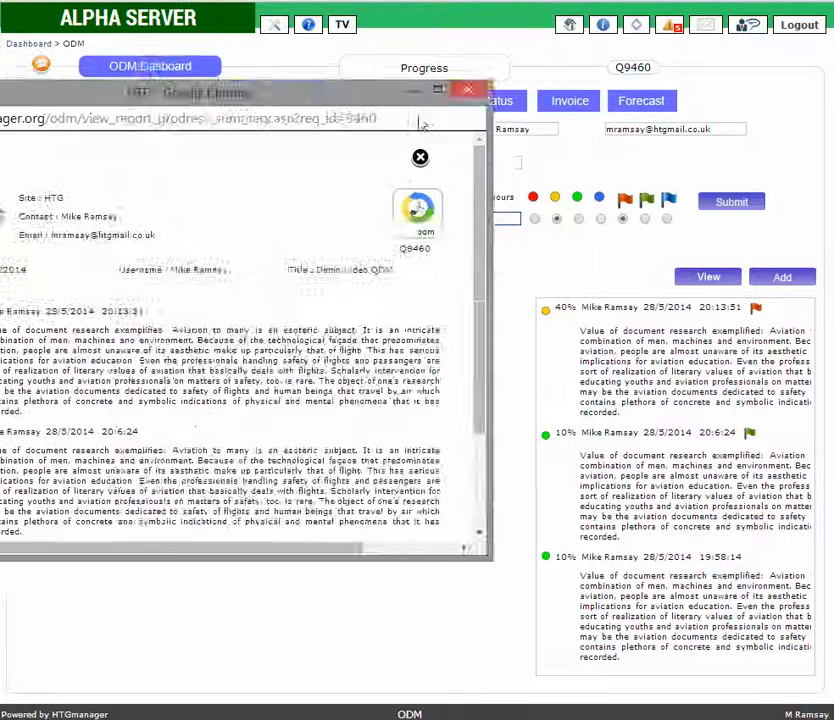
pyautogui.moveTo(420, 119); pyautogui.dragTo(505, 113)
pyautogui.moveTo(668, 239)
pyautogui.mouseDown()
pyautogui.moveTo(684, 370)
pyautogui.moveTo(681, 232)
pyautogui.mouseUp()
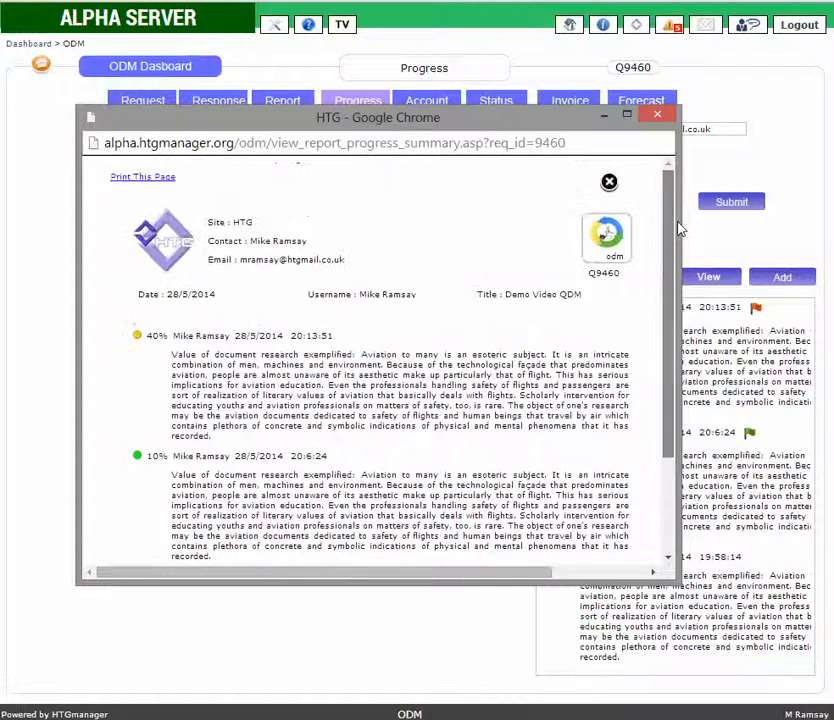
pyautogui.click(657, 117)
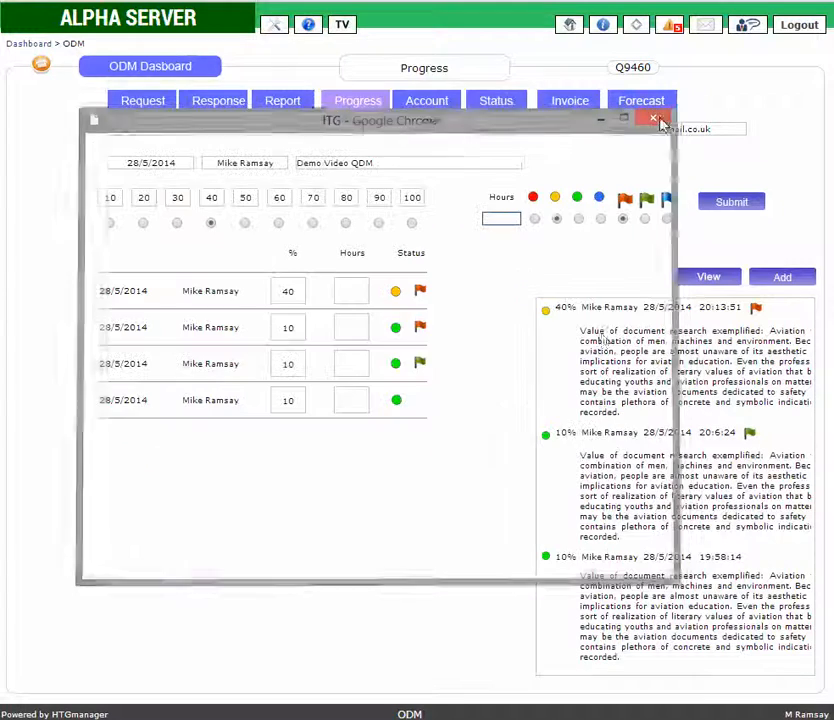
# - Examine the full progress report with its percentage records and summary texts, and close it
pyautogui.click(41, 66)
pyautogui.moveTo(404, 15); pyautogui.dragTo(450, 20)
pyautogui.scroll(-1, 455, 313)
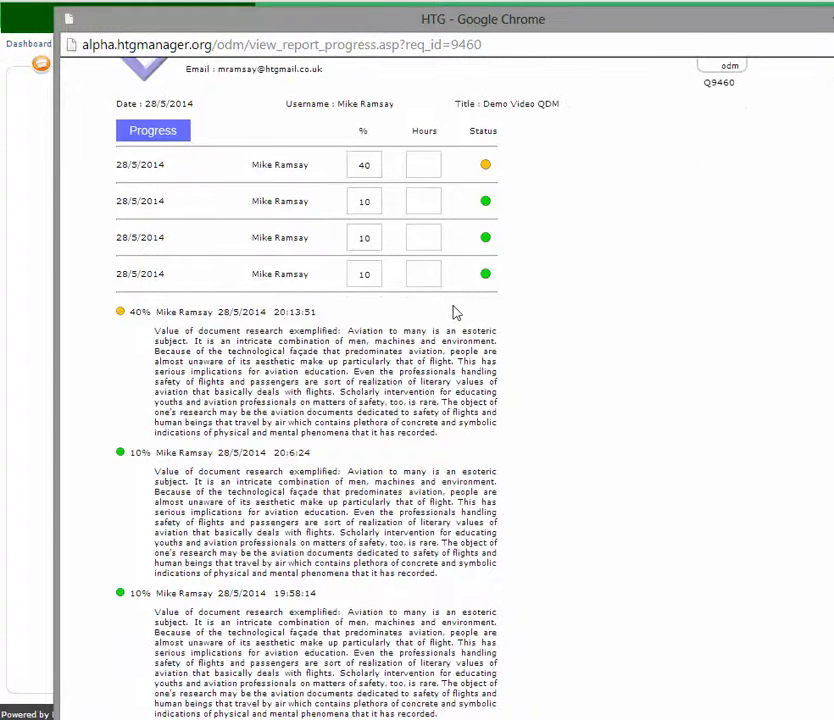
pyautogui.scroll(1, 455, 313)
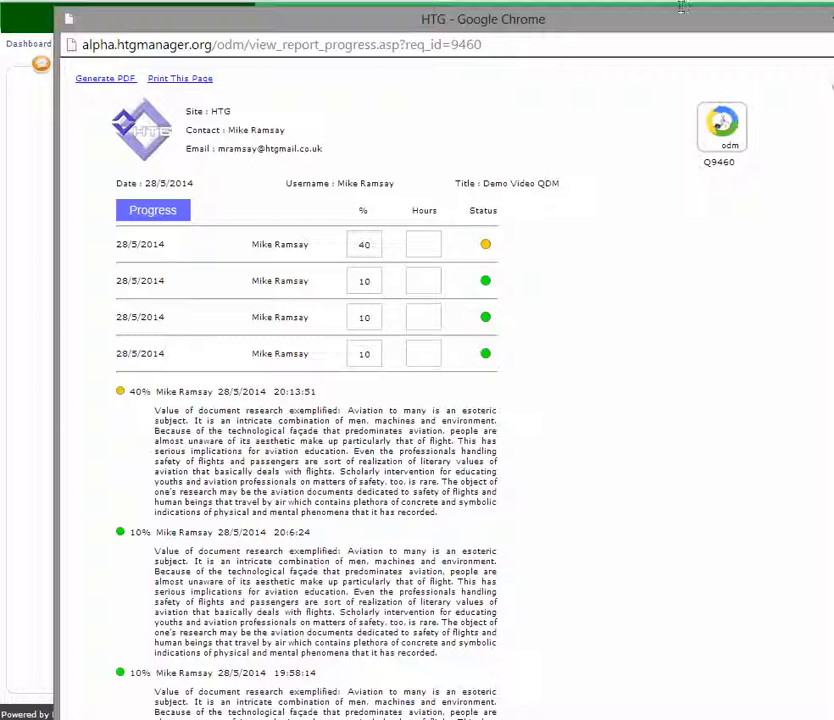
pyautogui.click(832, 15)
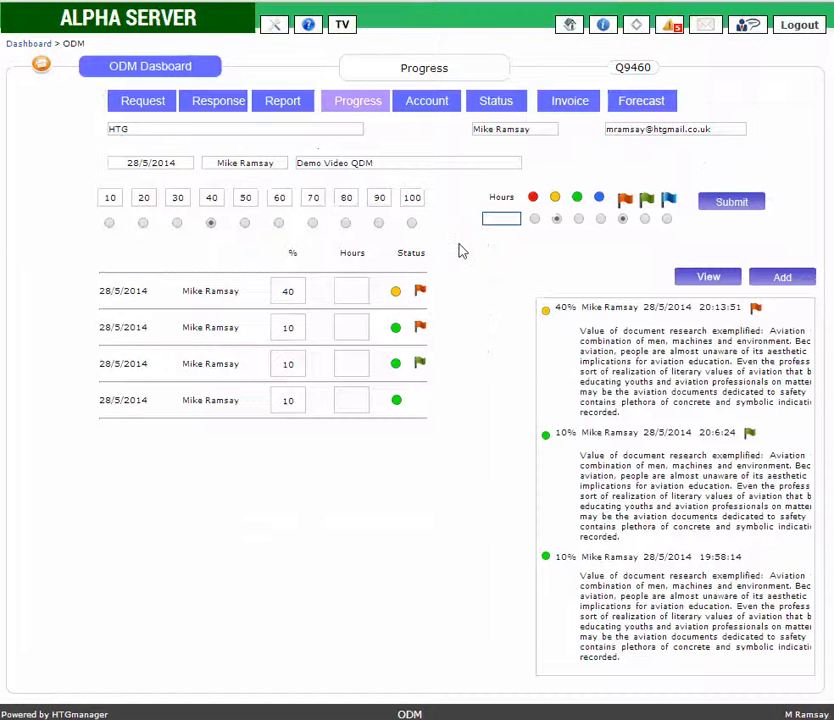